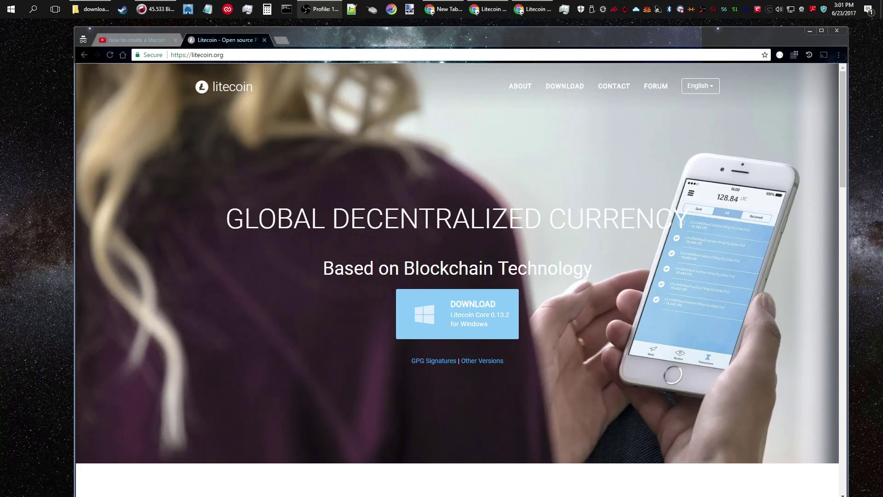
Re-run the litecoin node video search on YouTube, then go back to the litecoin.org page
{"action": "left_click", "coordinate": [466, 44]}
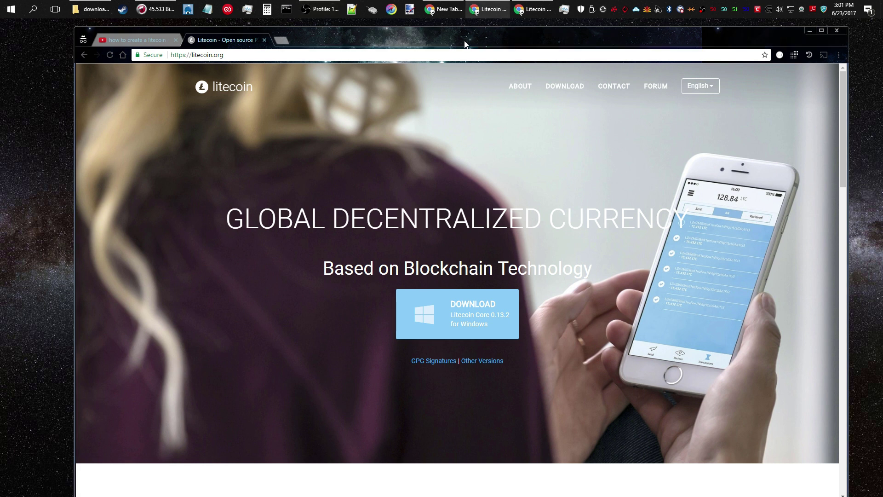
{"action": "left_click", "coordinate": [146, 40]}
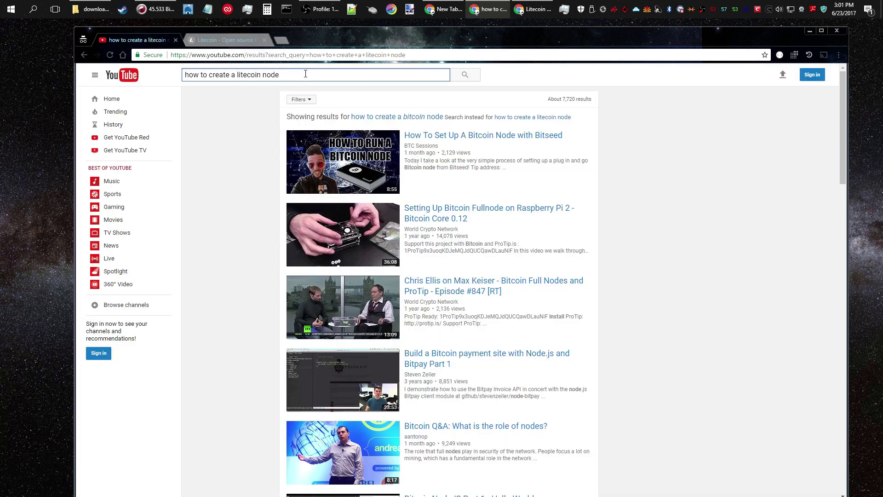
{"action": "left_click", "coordinate": [464, 75]}
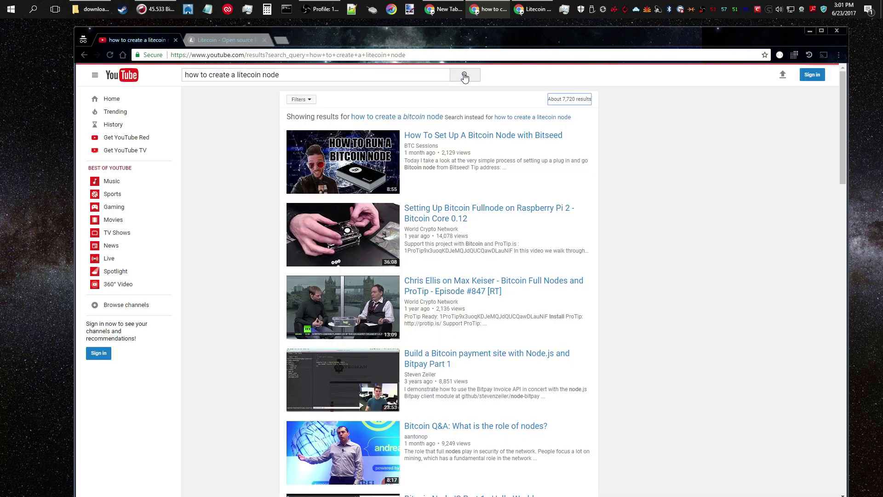
{"action": "scroll", "coordinate": [438, 136], "scroll_direction": "down", "scroll_amount": 3}
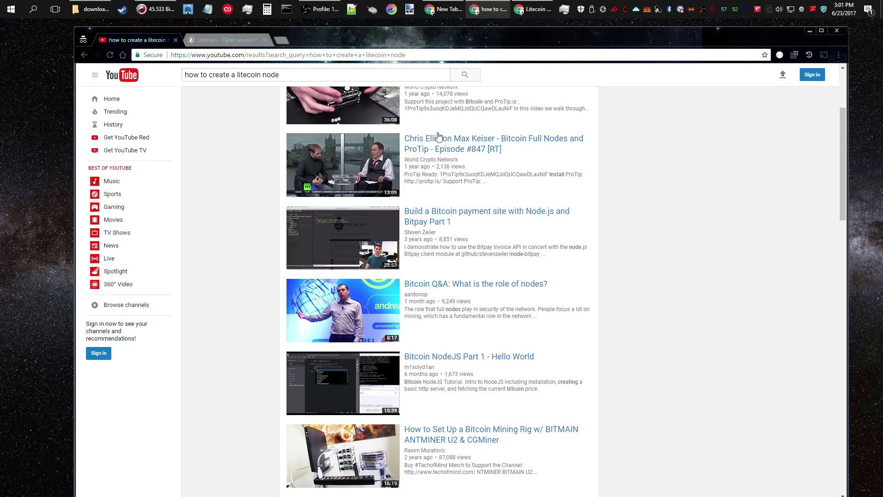
{"action": "scroll", "coordinate": [438, 136], "scroll_direction": "down", "scroll_amount": 8}
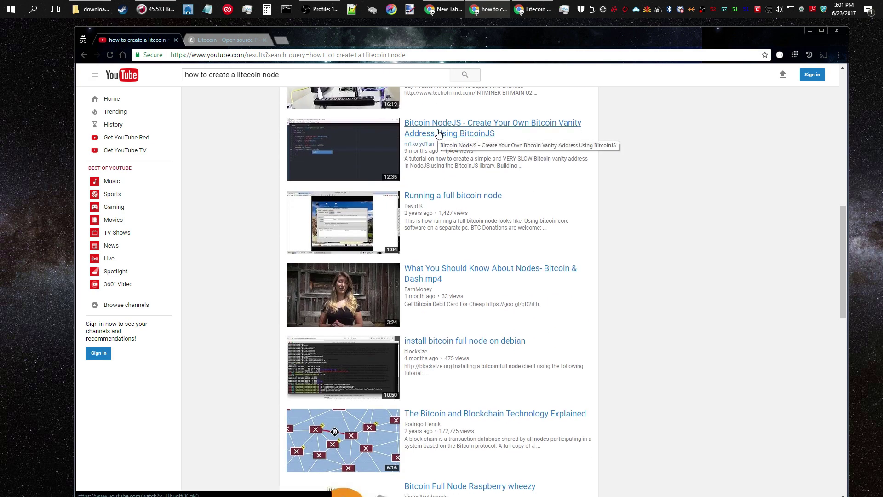
{"action": "scroll", "coordinate": [438, 134], "scroll_direction": "down", "scroll_amount": 4}
{"action": "scroll", "coordinate": [438, 132], "scroll_direction": "up", "scroll_amount": 15}
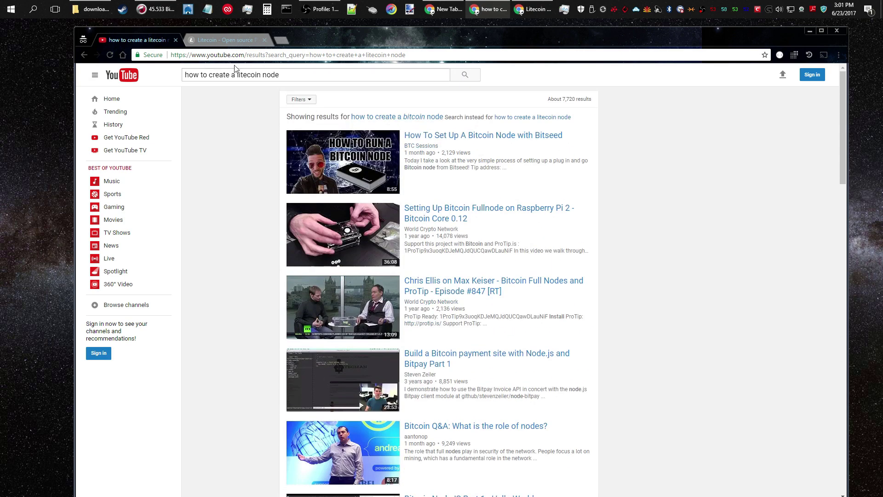
{"action": "left_click", "coordinate": [225, 41]}
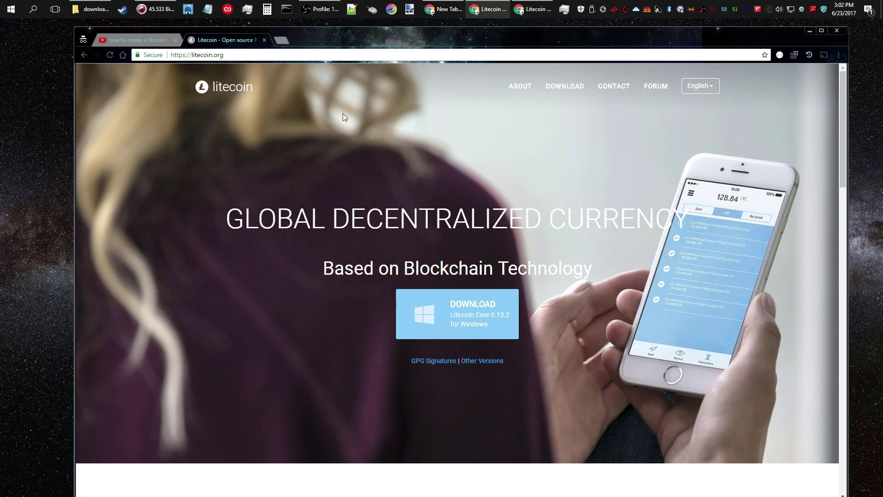
Download the 32-bit litecoin-0.13.2-win32-setup.exe instead of the 64-bit installer and show it in its folder
{"action": "scroll", "coordinate": [479, 105], "scroll_direction": "down", "scroll_amount": 3}
{"action": "left_click", "coordinate": [457, 183]}
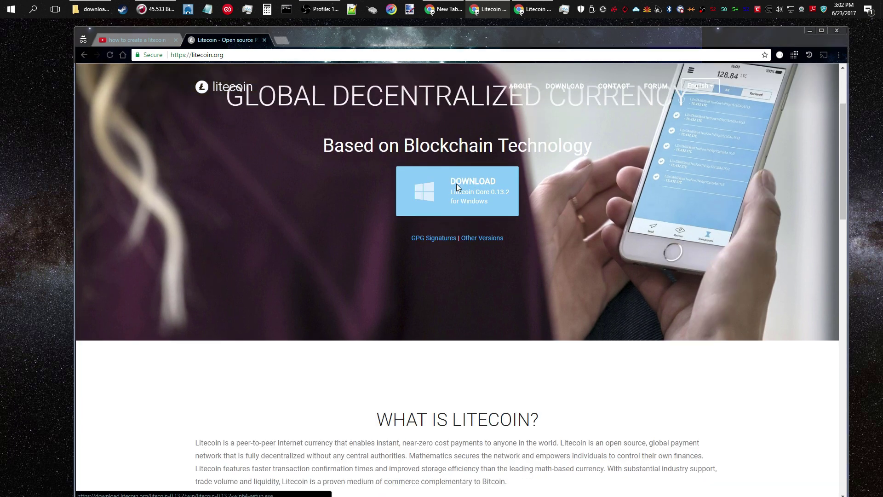
{"action": "left_click", "coordinate": [555, 34]}
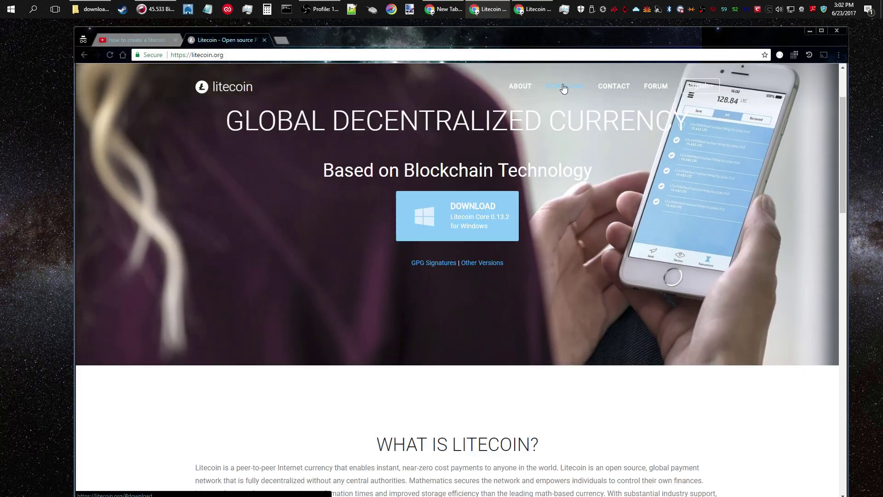
{"action": "left_click", "coordinate": [564, 87]}
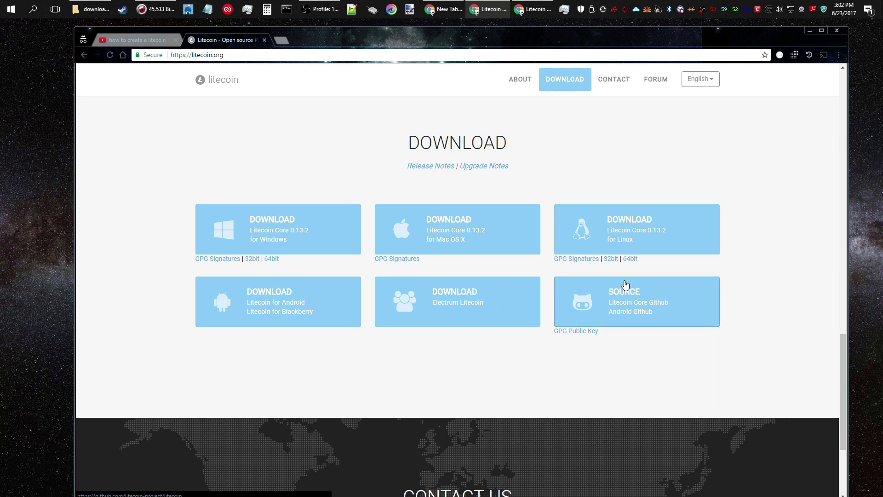
{"action": "left_click", "coordinate": [254, 261]}
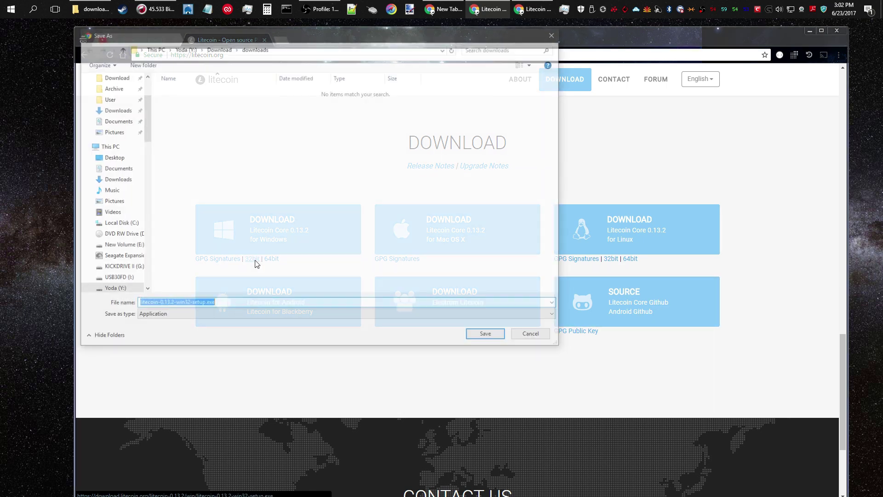
{"action": "left_click", "coordinate": [490, 338]}
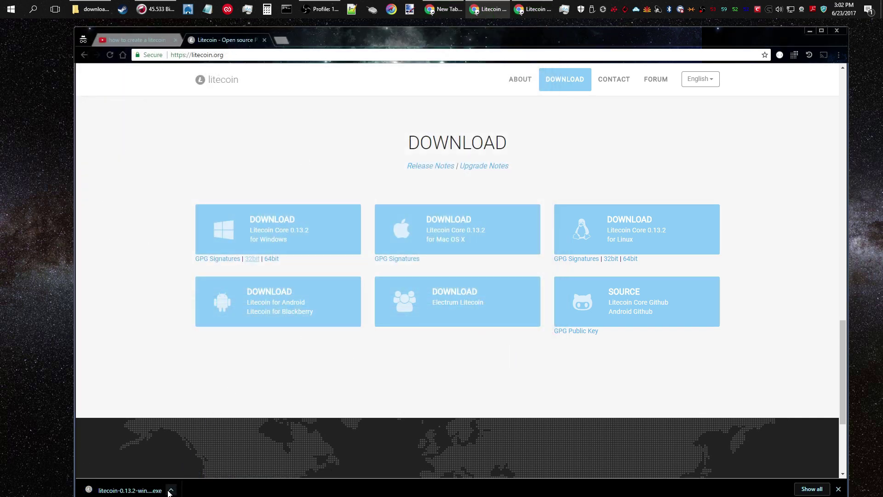
{"action": "left_click", "coordinate": [171, 489]}
{"action": "left_click", "coordinate": [202, 458]}
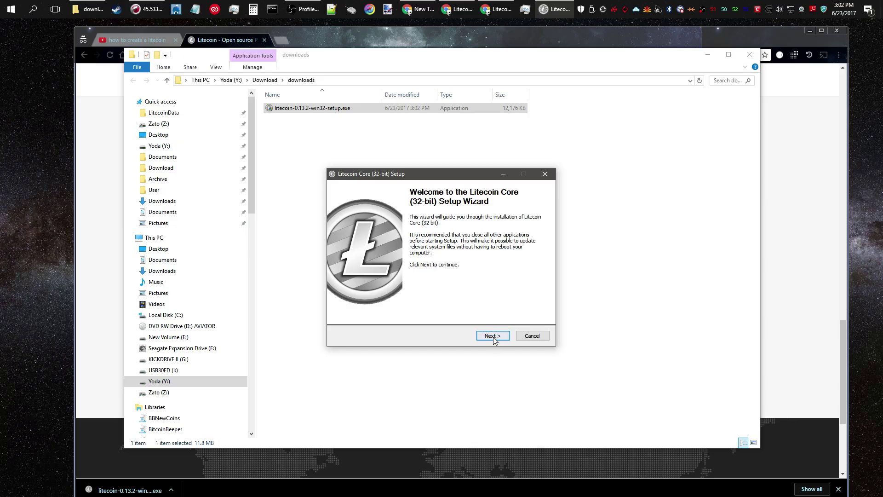
Install Litecoin Core (32-bit) with the default location and Start Menu folder, then launch it
{"action": "left_click", "coordinate": [493, 336]}
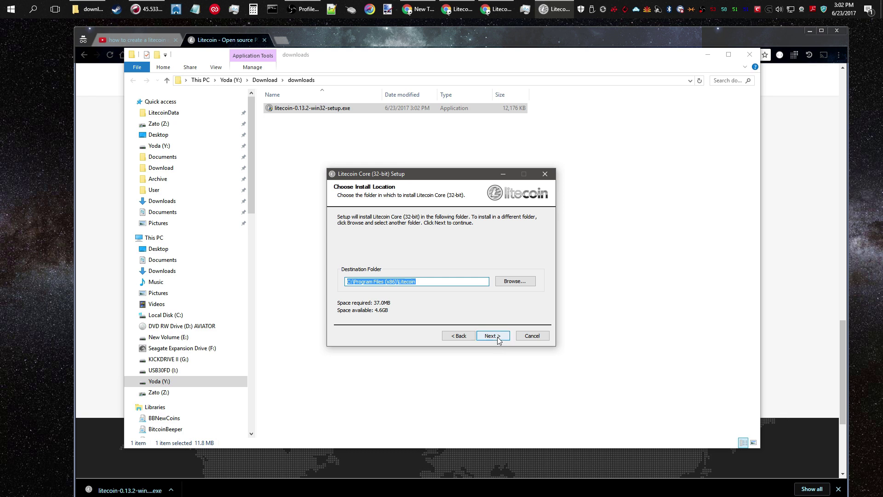
{"action": "left_click", "coordinate": [491, 336]}
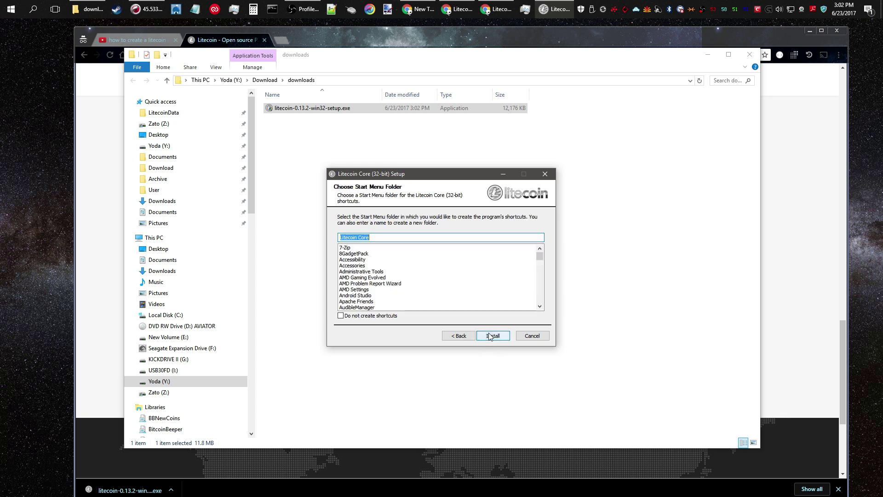
{"action": "left_click", "coordinate": [492, 336]}
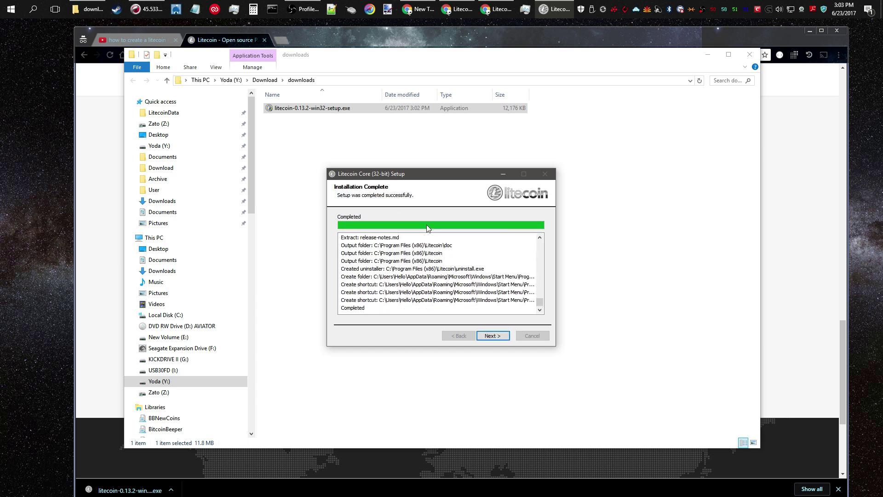
{"action": "left_click", "coordinate": [493, 336]}
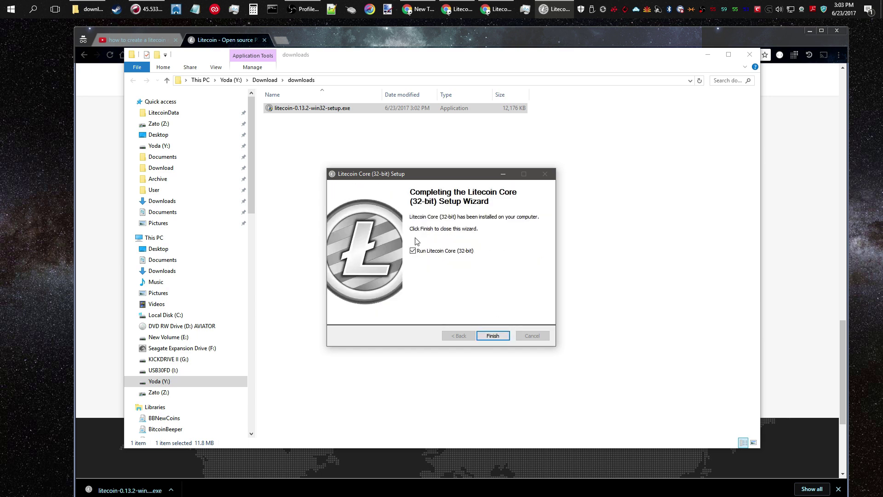
{"action": "left_click", "coordinate": [489, 337]}
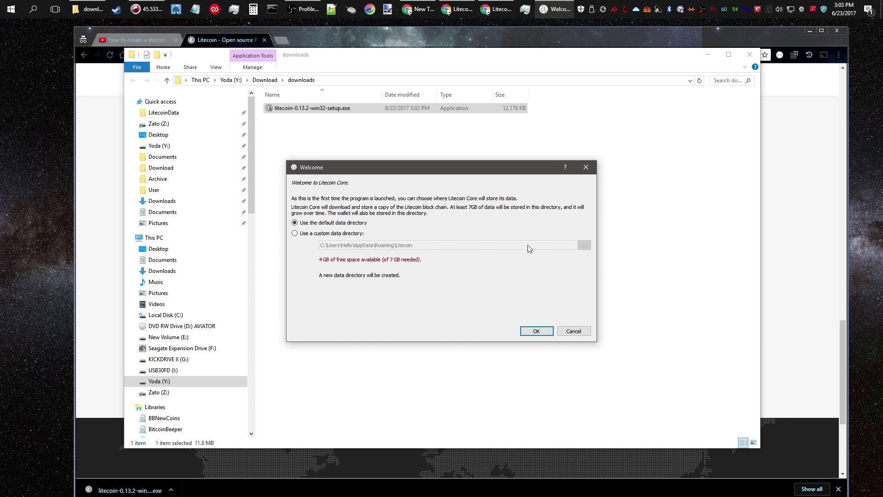
Use Z:\LitecoinData as the custom data directory and start Litecoin Core
{"action": "left_click", "coordinate": [295, 234]}
{"action": "left_click", "coordinate": [584, 246]}
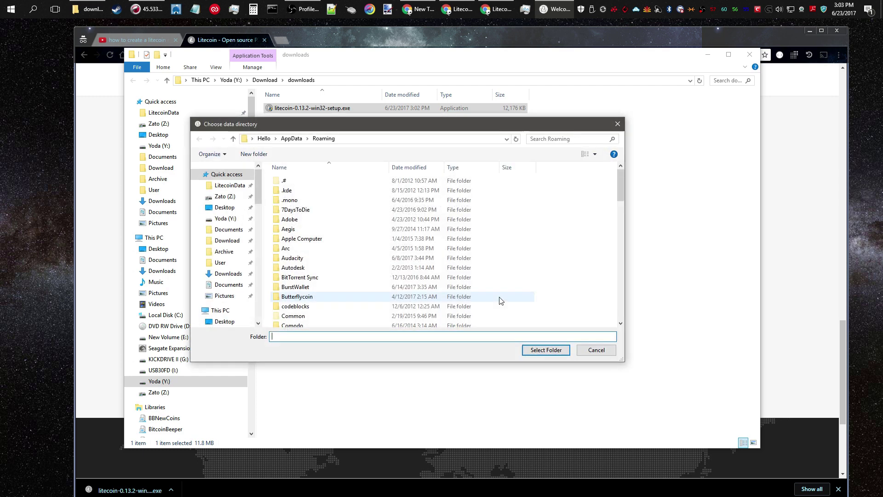
{"action": "left_click", "coordinate": [229, 186]}
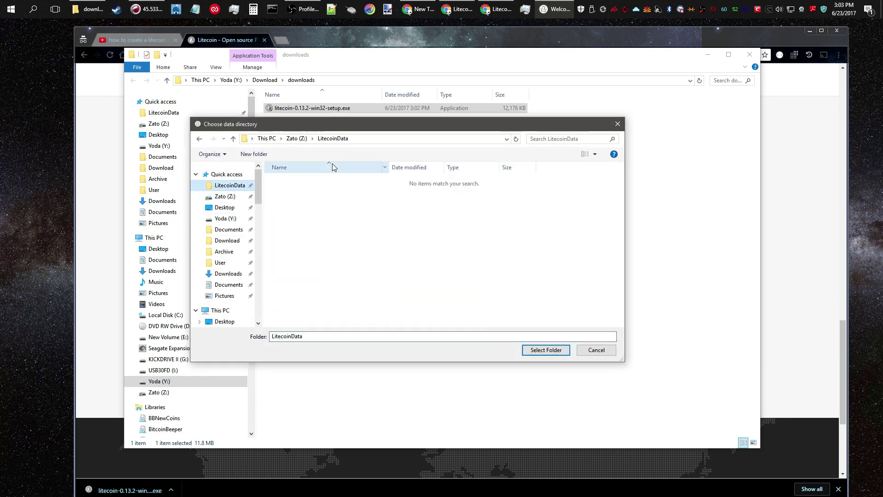
{"action": "left_click", "coordinate": [546, 350]}
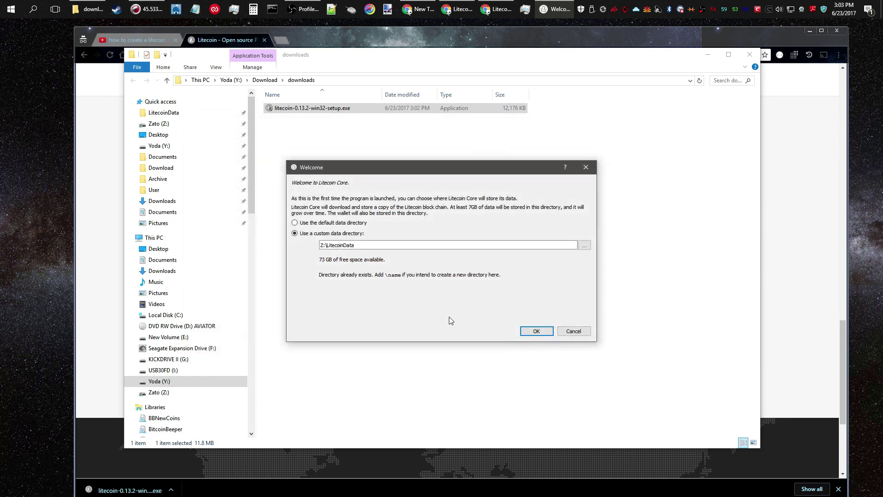
{"action": "left_click", "coordinate": [537, 331]}
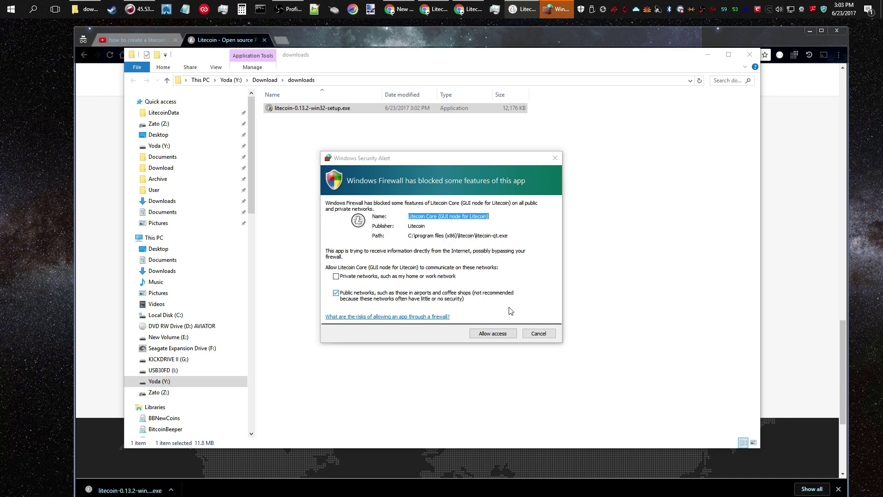
Let Litecoin Core through Windows Firewall on both private and public networks
{"action": "left_click", "coordinate": [337, 276]}
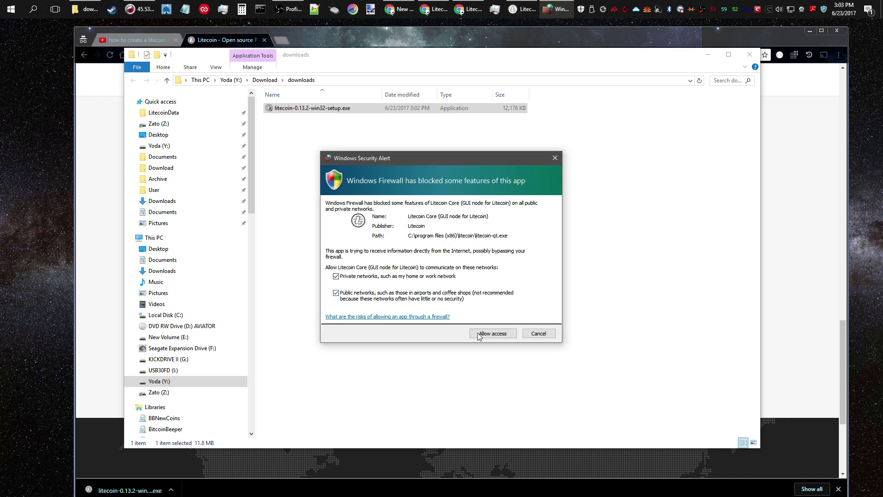
{"action": "left_click", "coordinate": [493, 333]}
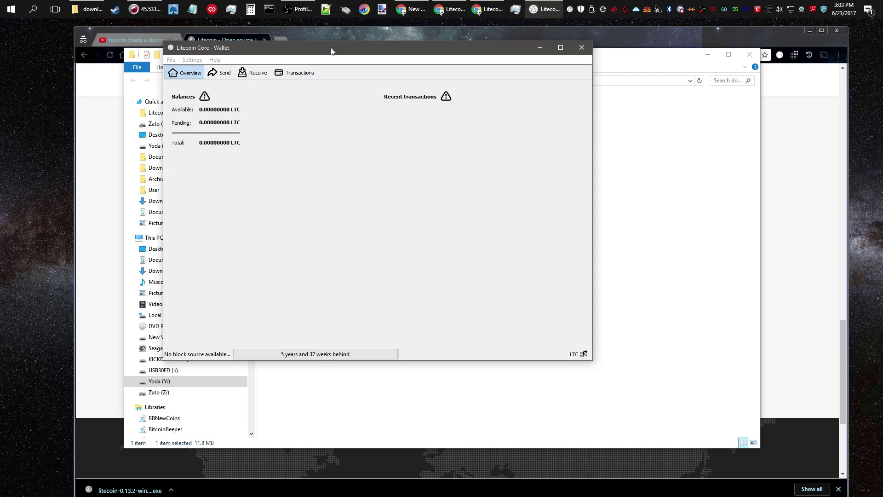
Centre the syncing wallet window and open Settings > Options
{"action": "left_click_drag", "start_coordinate": [330, 51], "coordinate": [440, 62]}
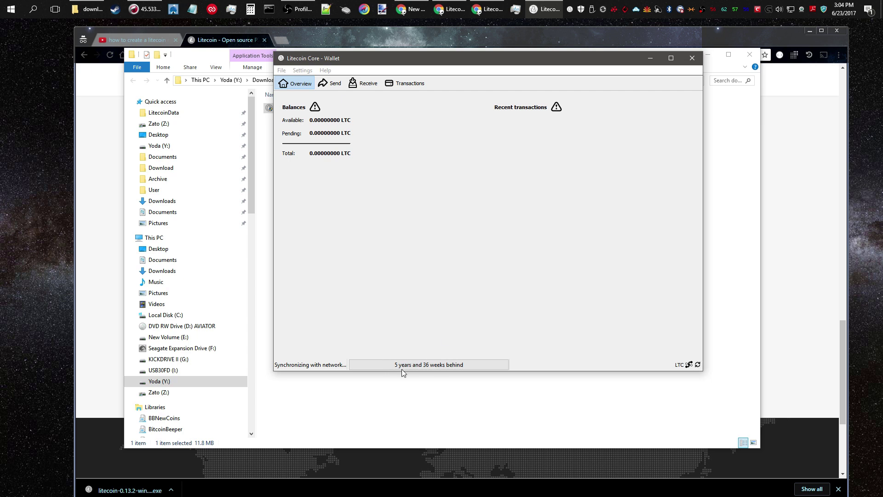
{"action": "mouse_move", "coordinate": [478, 368]}
{"action": "left_click", "coordinate": [305, 75]}
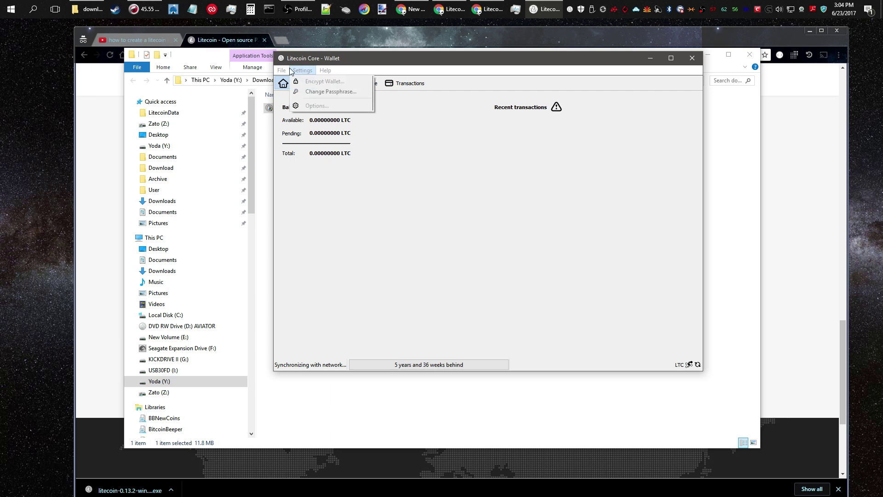
{"action": "mouse_move", "coordinate": [282, 70]}
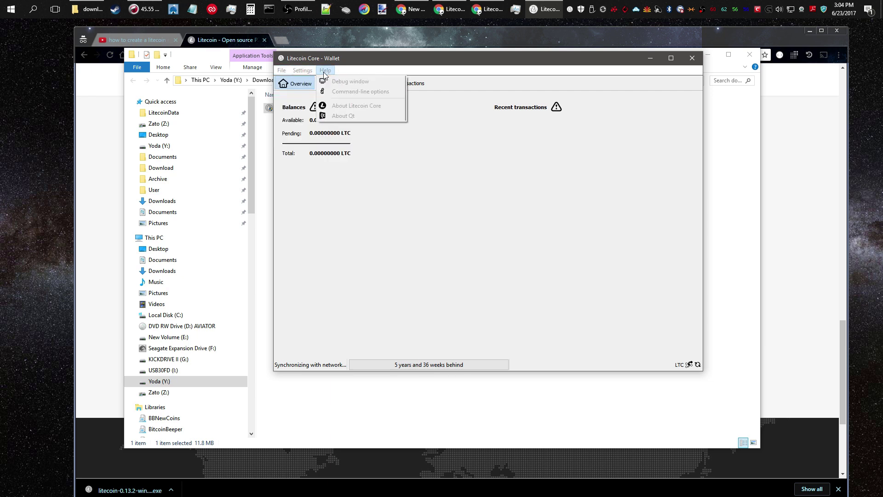
{"action": "left_click", "coordinate": [302, 70]}
{"action": "left_click", "coordinate": [303, 72]}
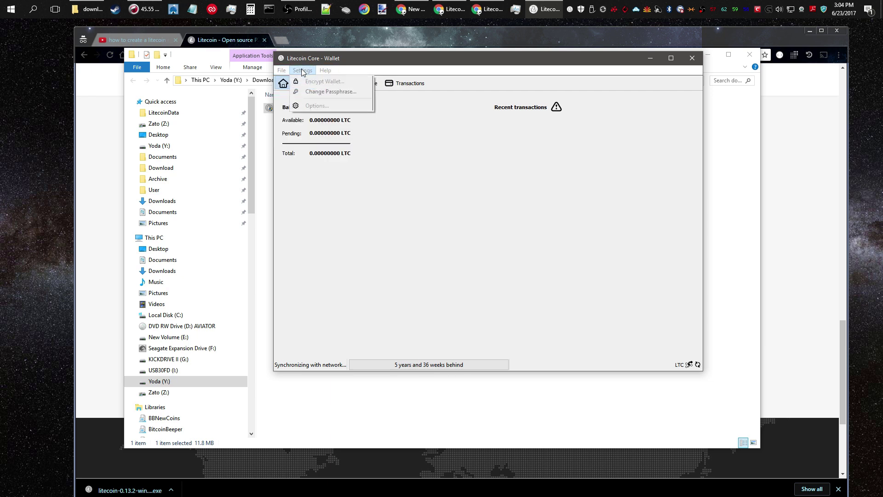
{"action": "left_click", "coordinate": [315, 106]}
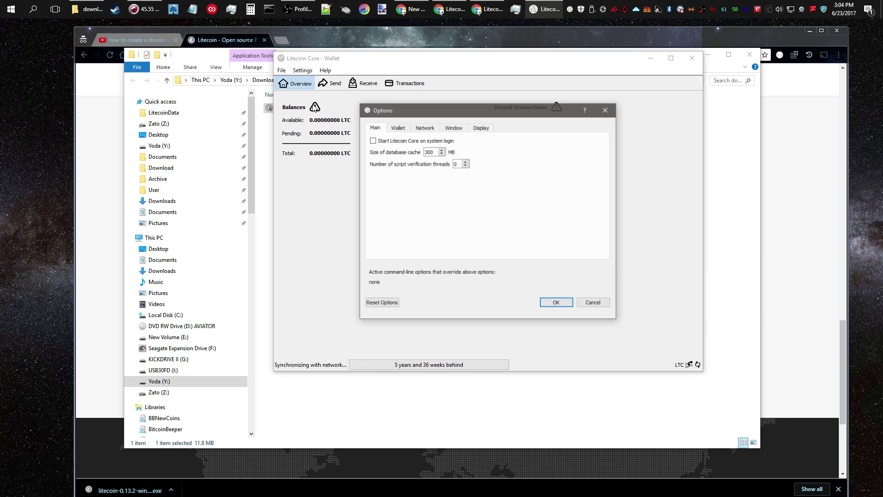
Tick 'Start Litecoin Core on system login', review the Wallet, Network, Window and Display tabs, and click OK
{"action": "left_click", "coordinate": [373, 141]}
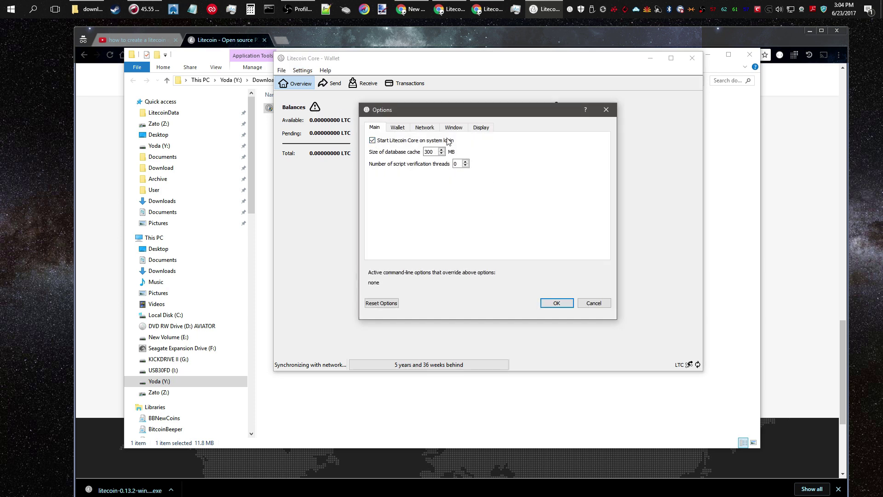
{"action": "left_click", "coordinate": [397, 128]}
{"action": "left_click", "coordinate": [421, 130]}
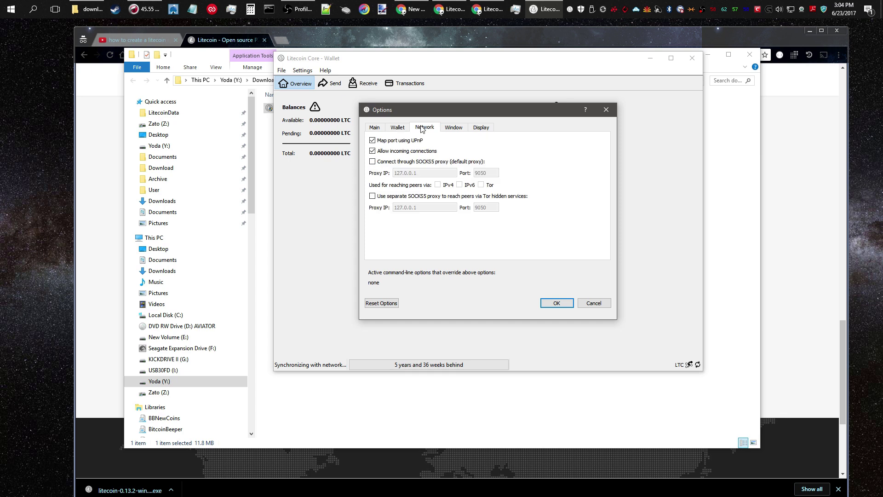
{"action": "left_click", "coordinate": [452, 128]}
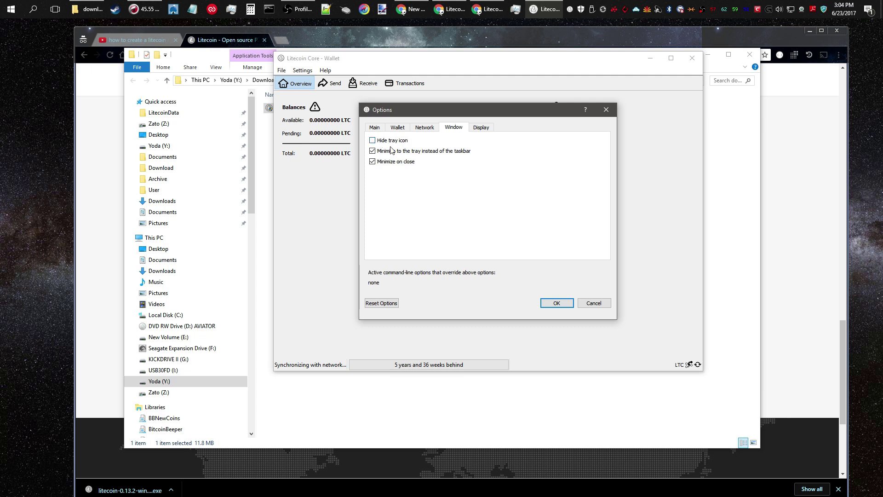
{"action": "left_click", "coordinate": [480, 131]}
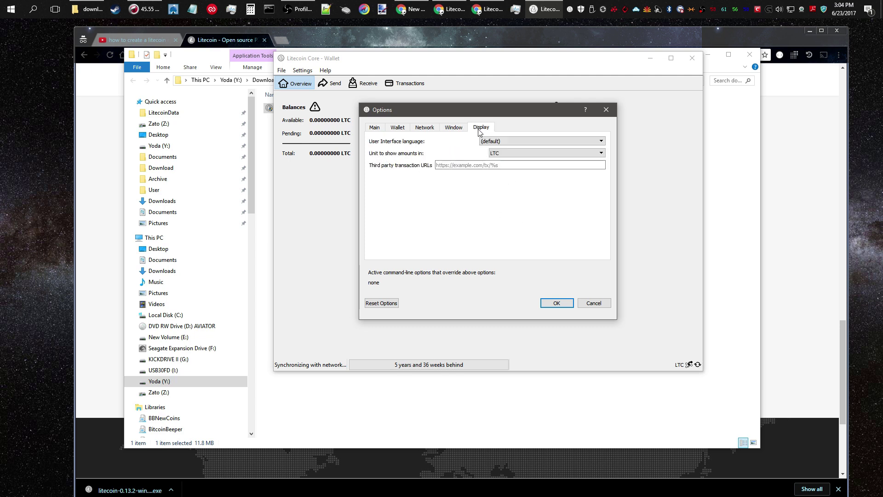
{"action": "left_click", "coordinate": [560, 305]}
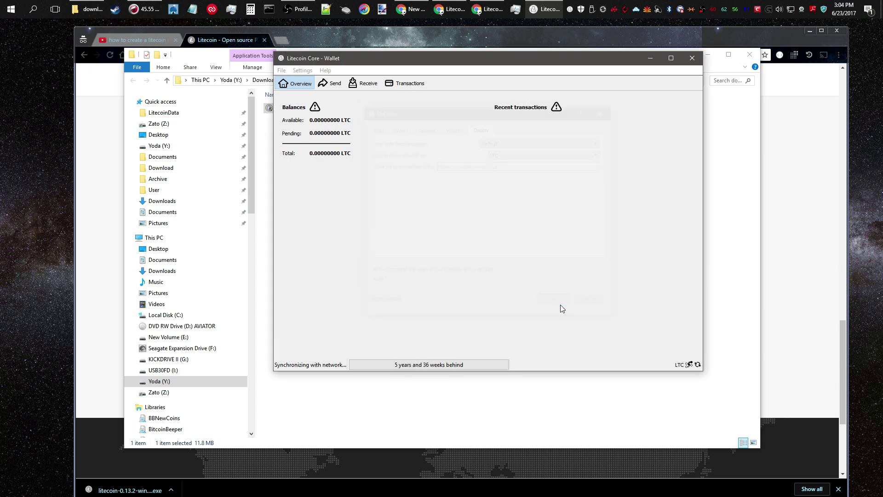
{"action": "left_click", "coordinate": [699, 62]}
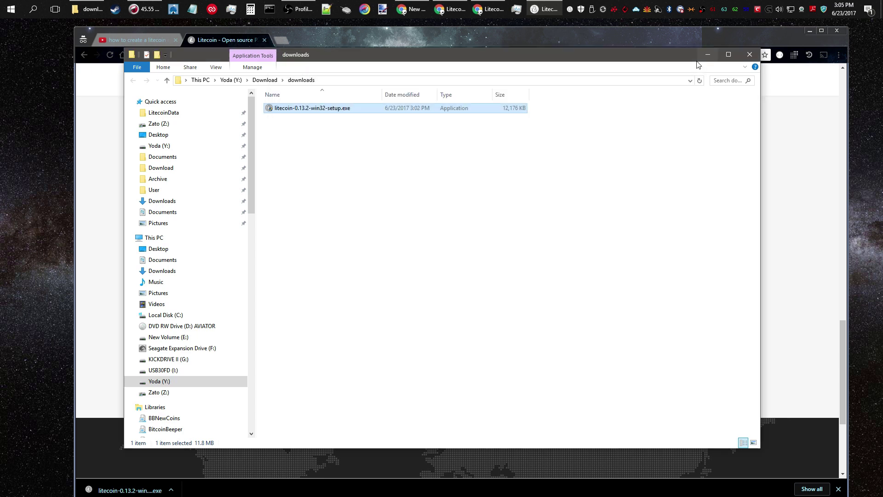
{"action": "left_click", "coordinate": [571, 9]}
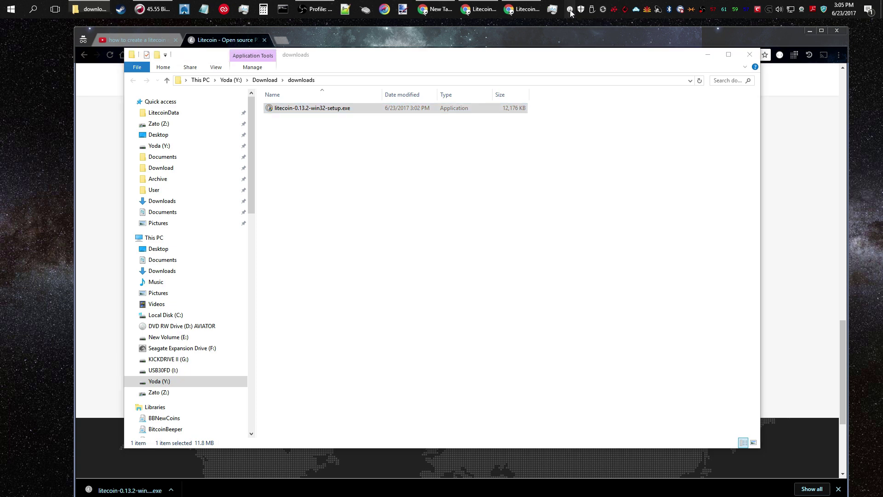
{"action": "left_click", "coordinate": [546, 13]}
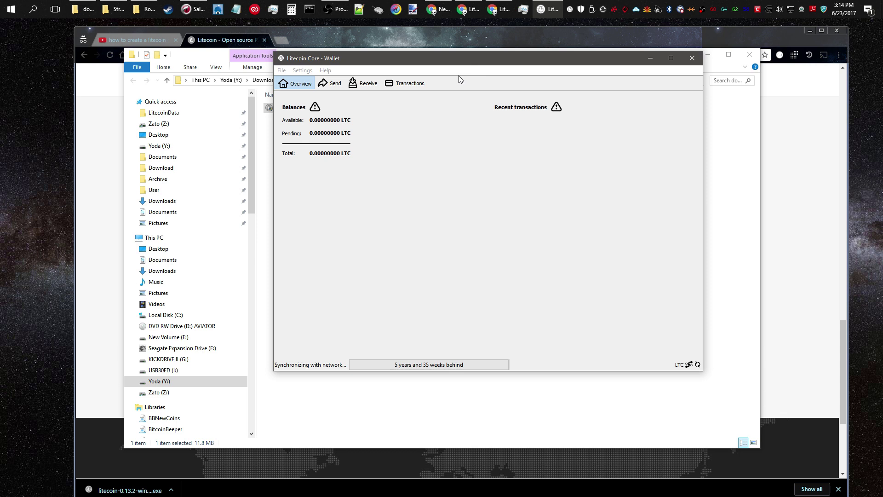
Check the Litecoin Core process in Task Manager (about 11.6 Mbps network use), then return to the wallet
{"action": "left_click", "coordinate": [274, 13]}
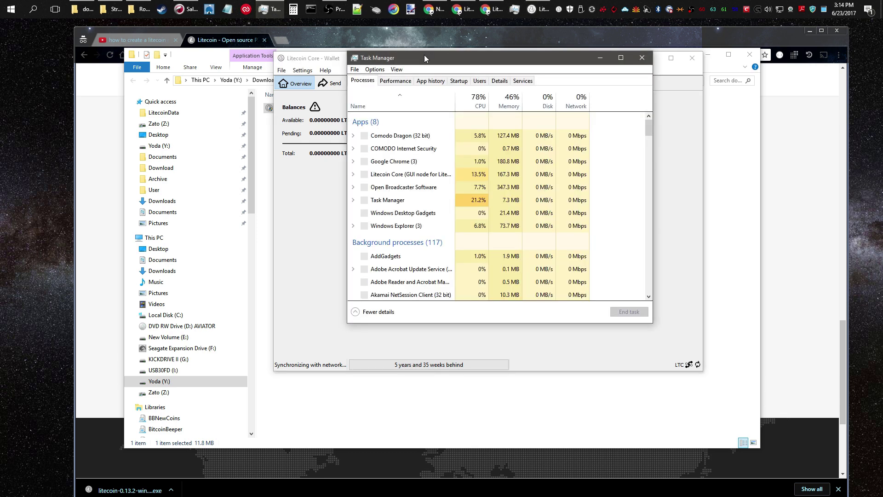
{"action": "key", "text": "l"}
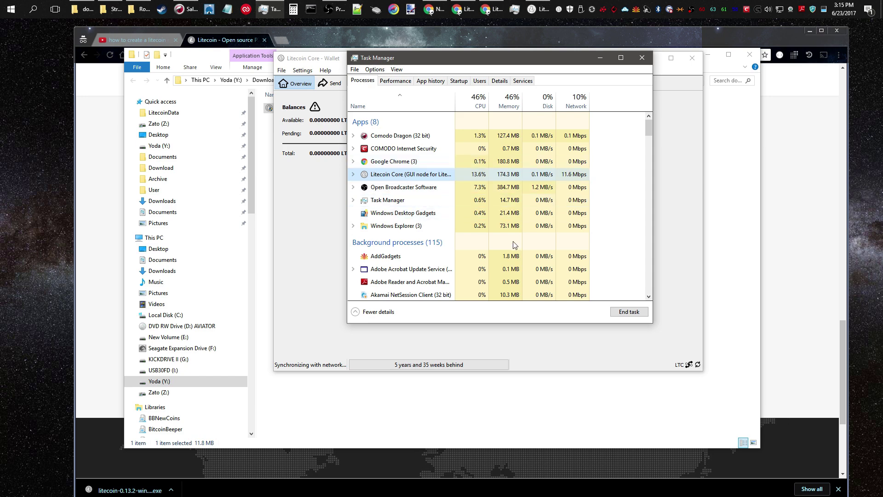
{"action": "left_click", "coordinate": [676, 236]}
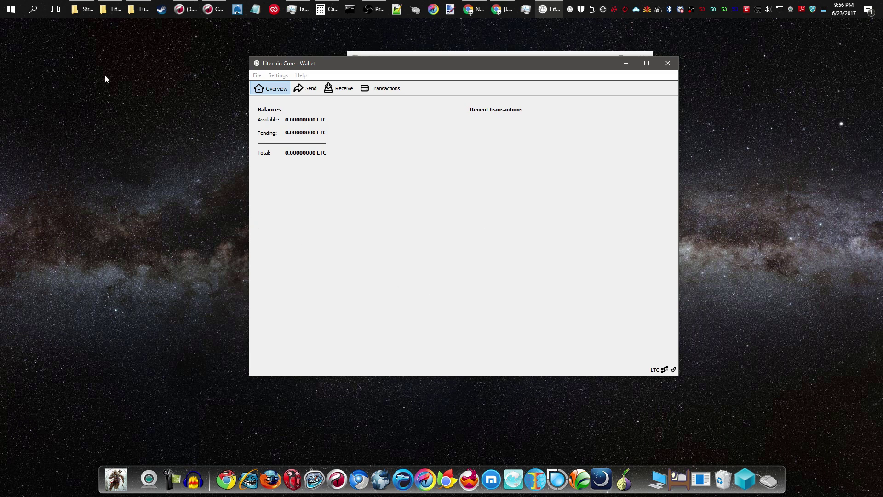
Bring up the LitecoinData folder, select wallet.dat, move the folder down and return to the wallet
{"action": "left_click", "coordinate": [103, 10]}
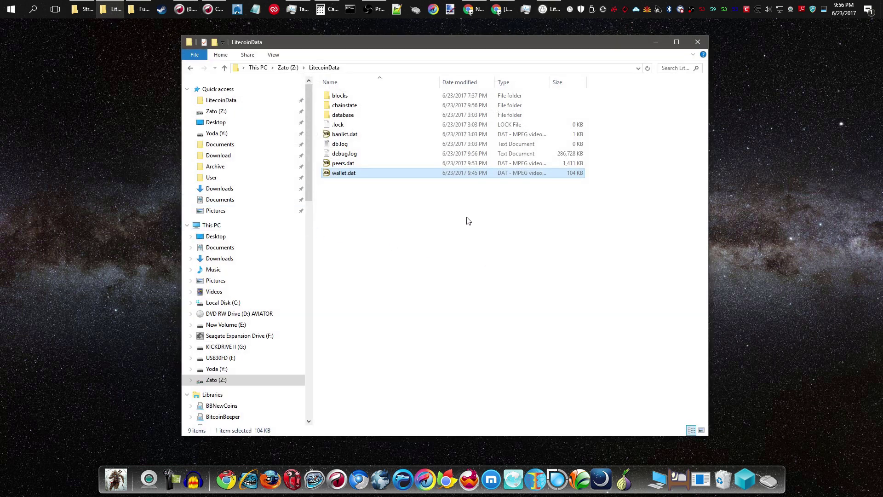
{"action": "left_click", "coordinate": [417, 272]}
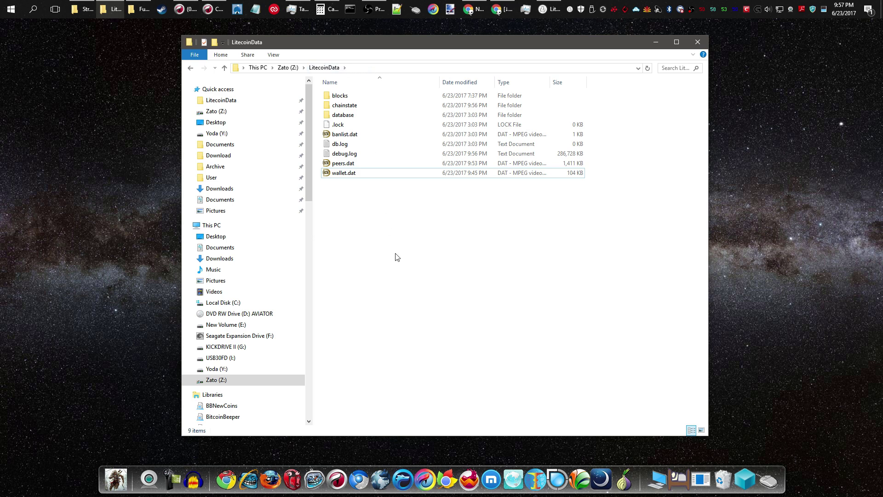
{"action": "left_click_drag", "start_coordinate": [432, 271], "coordinate": [501, 88]}
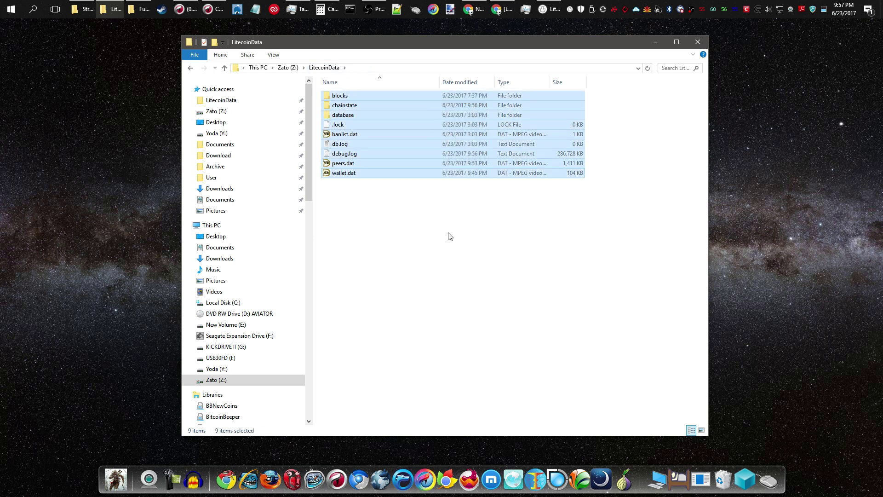
{"action": "left_click", "coordinate": [449, 235]}
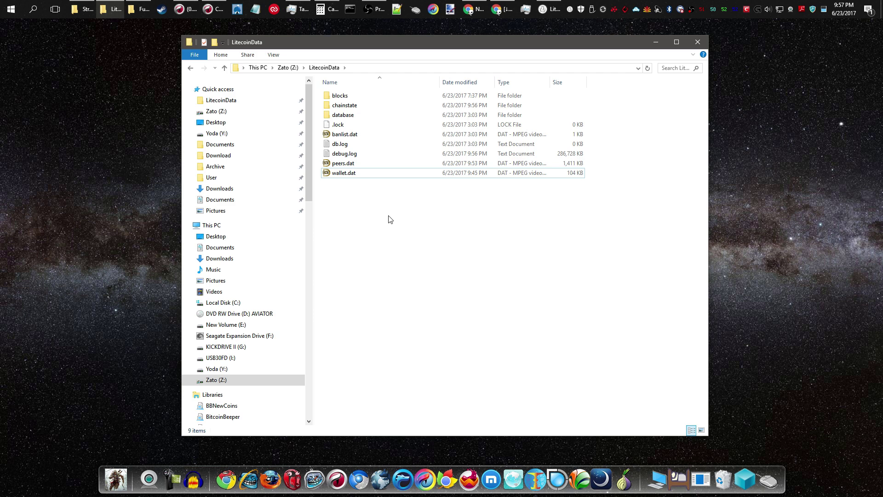
{"action": "left_click_drag", "start_coordinate": [363, 228], "coordinate": [340, 180]}
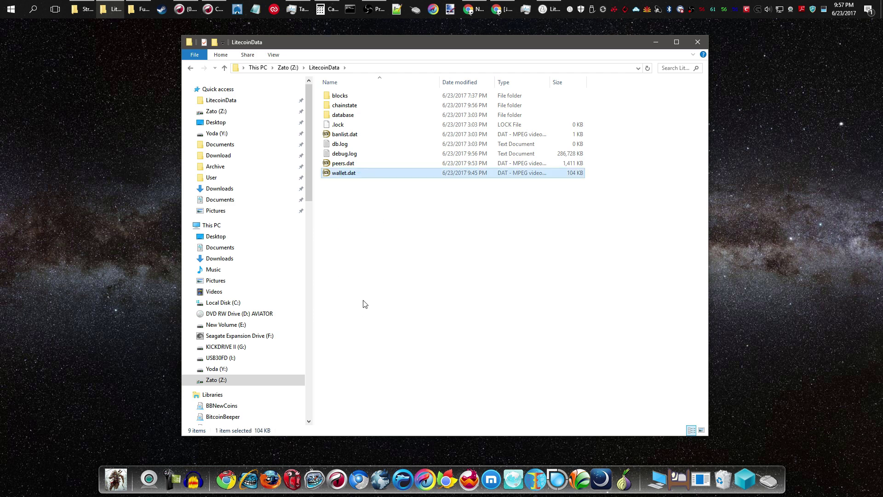
{"action": "left_click", "coordinate": [399, 236]}
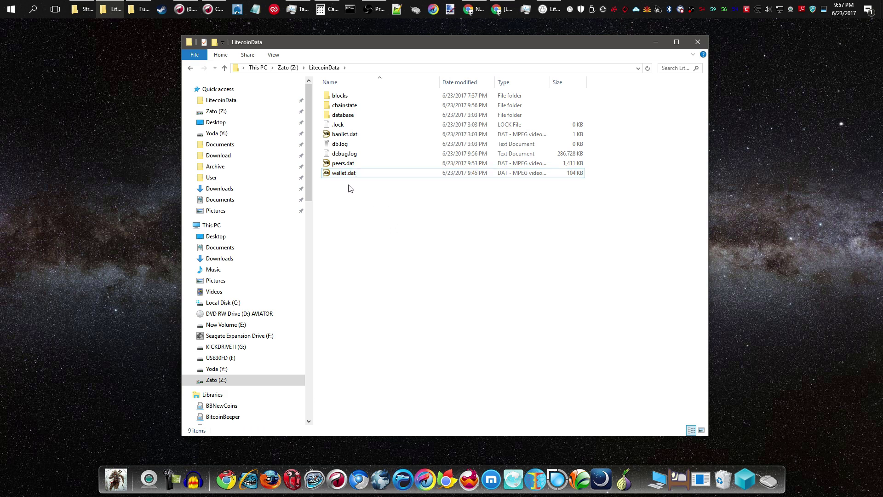
{"action": "left_click_drag", "start_coordinate": [490, 40], "coordinate": [491, 114]}
{"action": "left_click", "coordinate": [490, 88]}
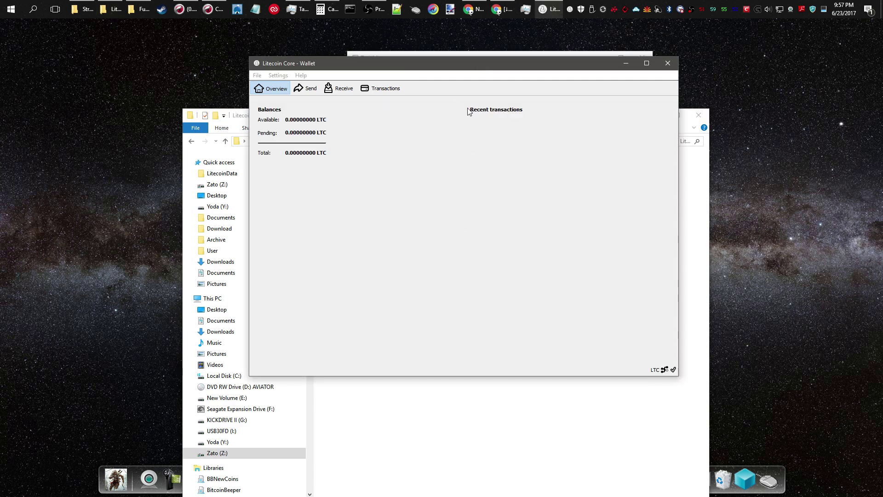
Create a payment request with no label or amount, view its QR code, then return to Overview
{"action": "left_click", "coordinate": [341, 91]}
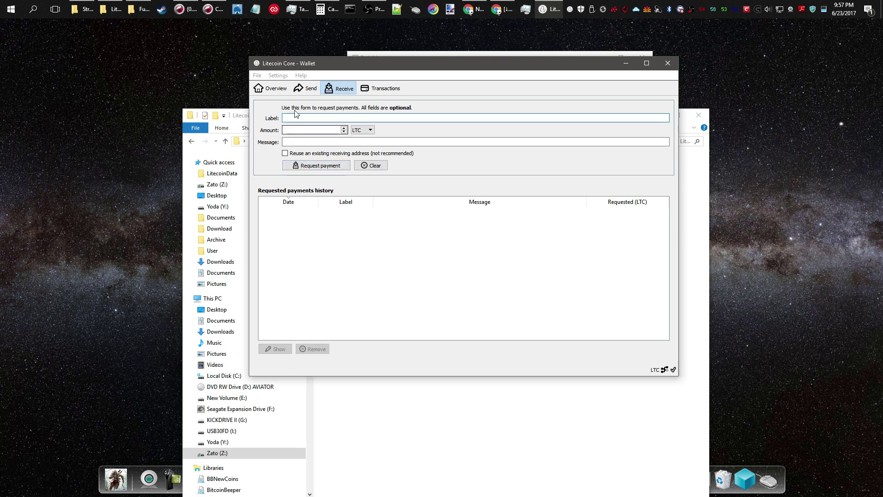
{"action": "left_click", "coordinate": [325, 168]}
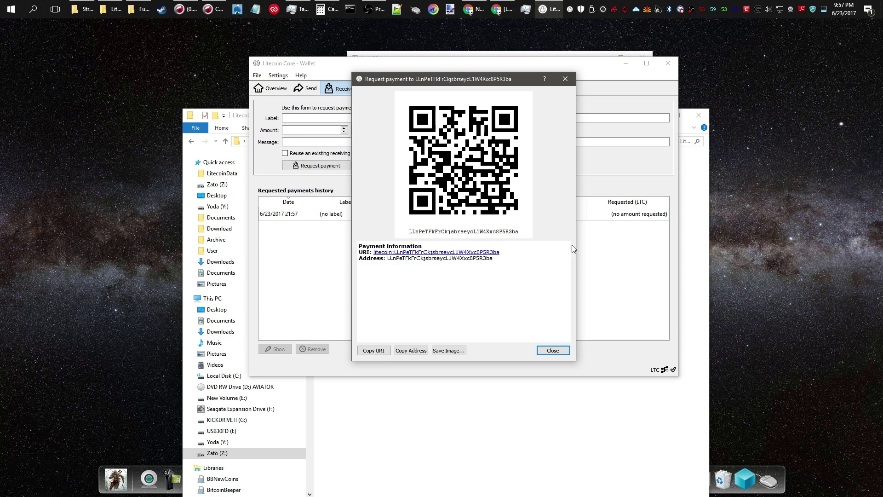
{"action": "left_click", "coordinate": [565, 79]}
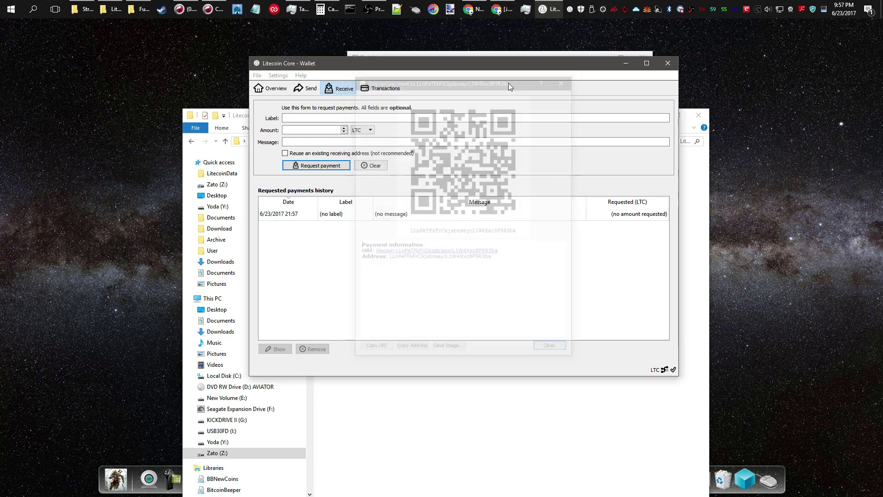
{"action": "left_click", "coordinate": [271, 88]}
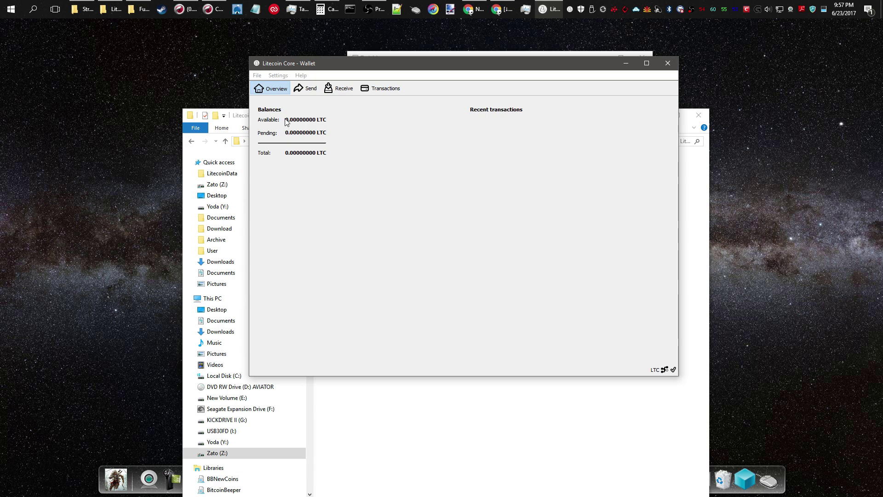
Switch to the LitecoinData folder to select the 112 KB wallet.dat, ending with the wallet window on top
{"action": "left_click", "coordinate": [453, 408]}
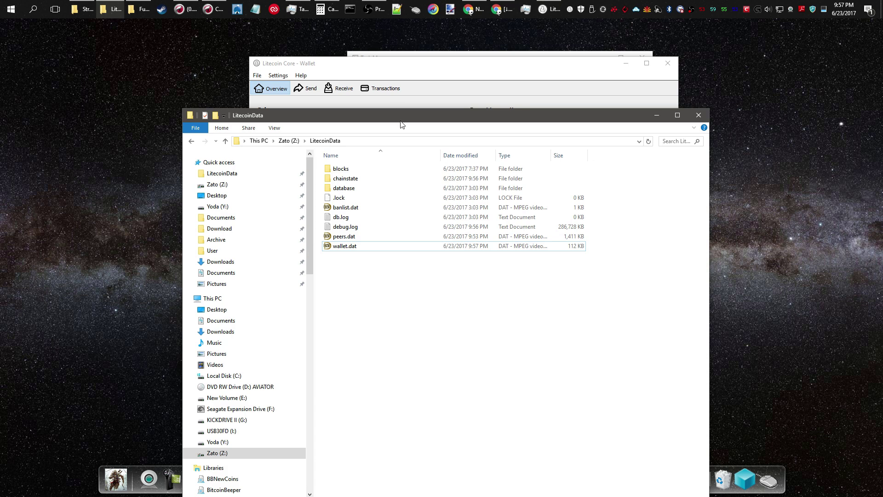
{"action": "left_click_drag", "start_coordinate": [401, 121], "coordinate": [392, 90]}
{"action": "left_click_drag", "start_coordinate": [354, 240], "coordinate": [313, 225]}
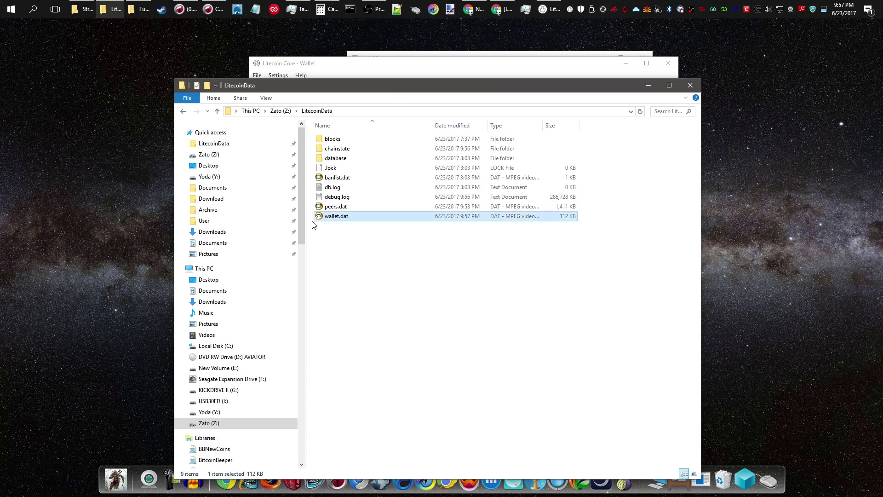
{"action": "left_click_drag", "start_coordinate": [365, 265], "coordinate": [345, 217]}
{"action": "left_click", "coordinate": [355, 68]}
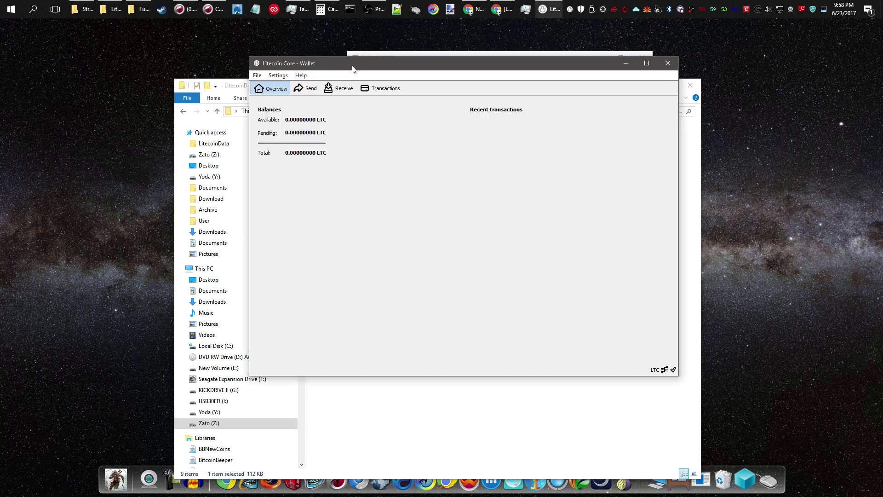
{"action": "left_click", "coordinate": [431, 410]}
{"action": "left_click_drag", "start_coordinate": [375, 278], "coordinate": [337, 220]}
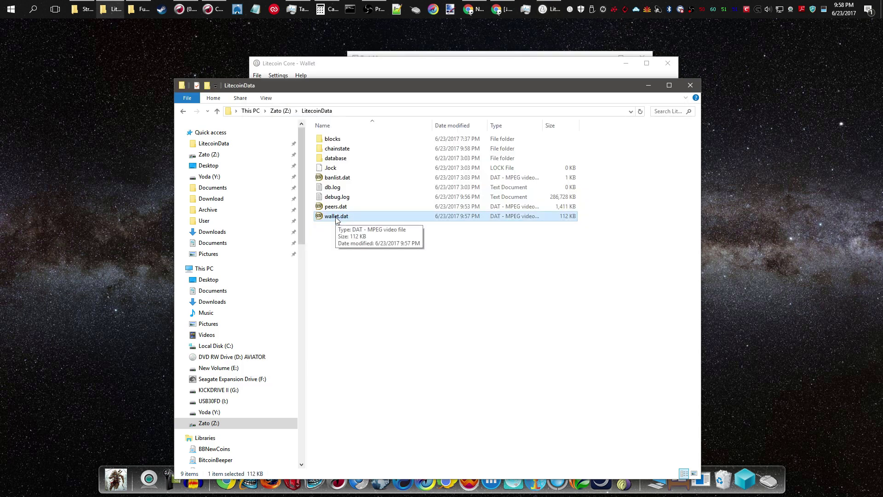
{"action": "left_click", "coordinate": [387, 62]}
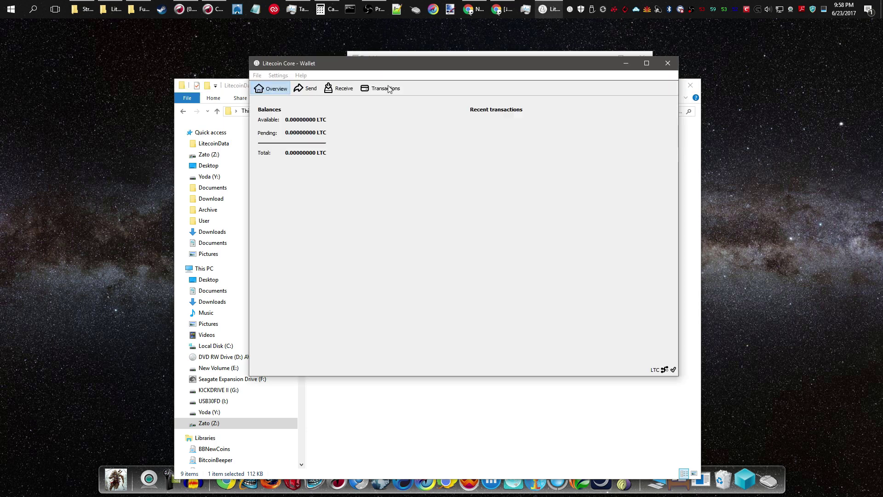
{"action": "left_click", "coordinate": [434, 405]}
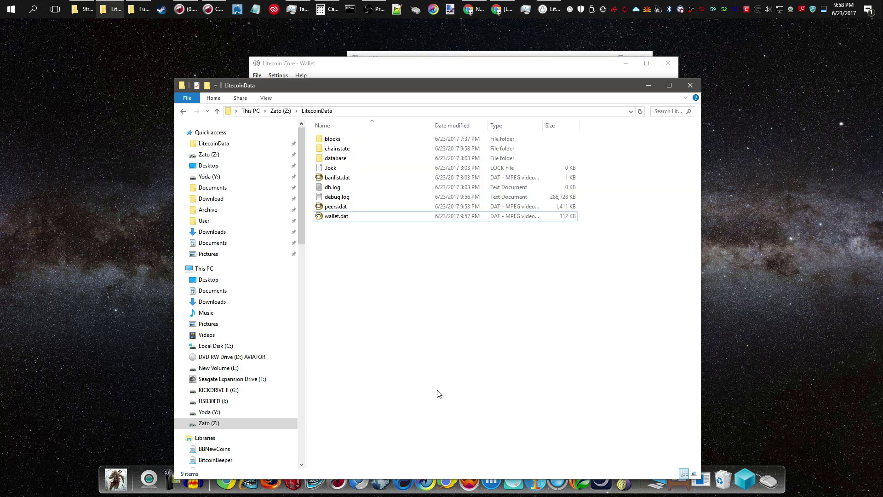
{"action": "left_click_drag", "start_coordinate": [374, 323], "coordinate": [357, 282]}
{"action": "left_click", "coordinate": [387, 67]}
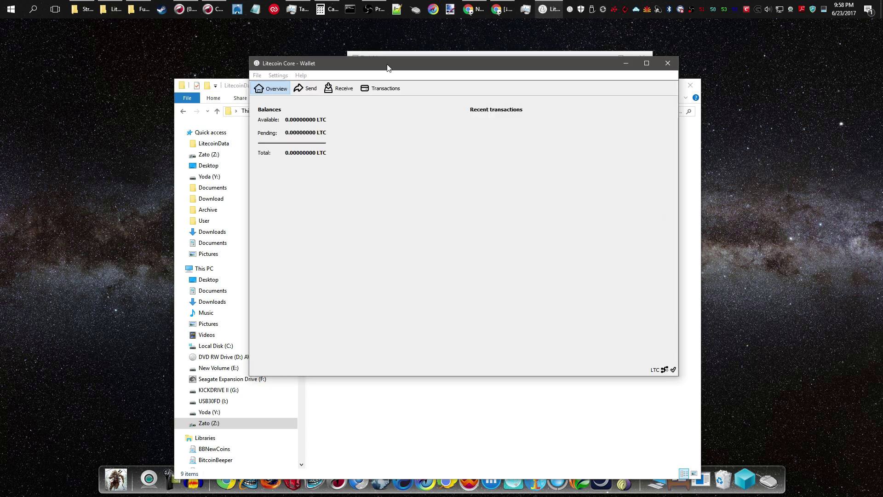